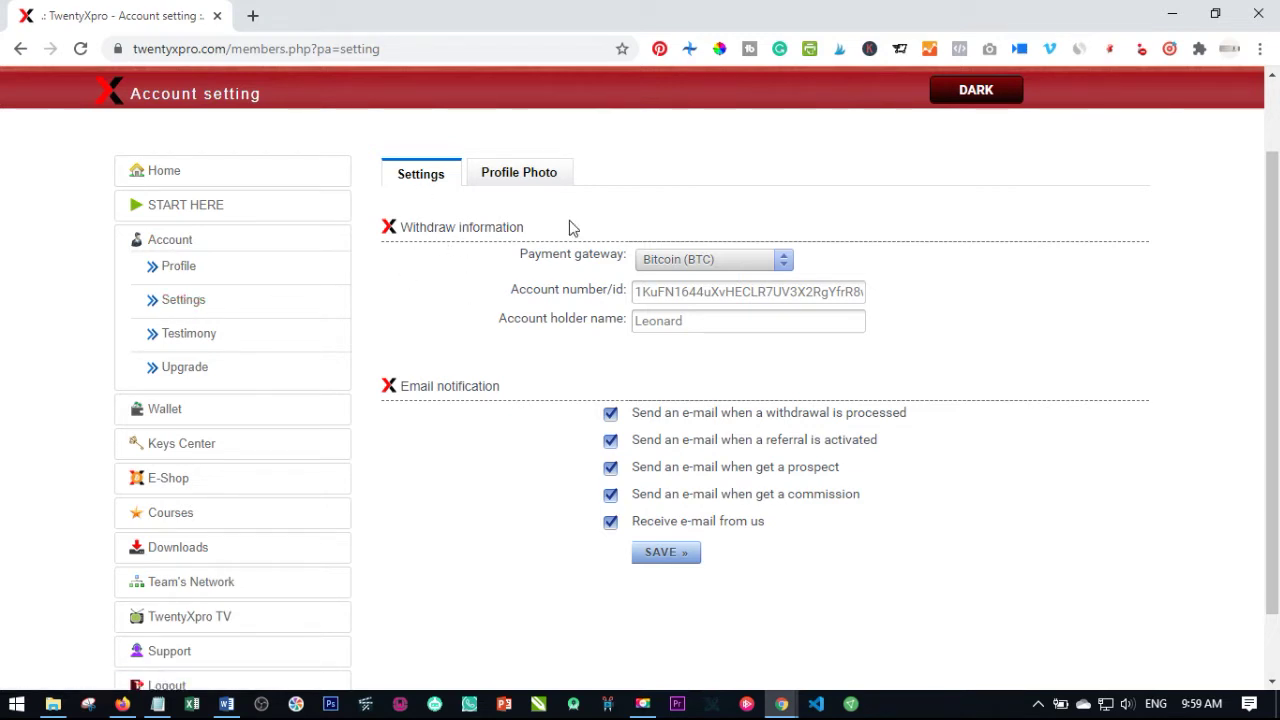
Step: Keep Bitcoin (BTC) as the payment gateway and save the account settings
left_click(786, 264)
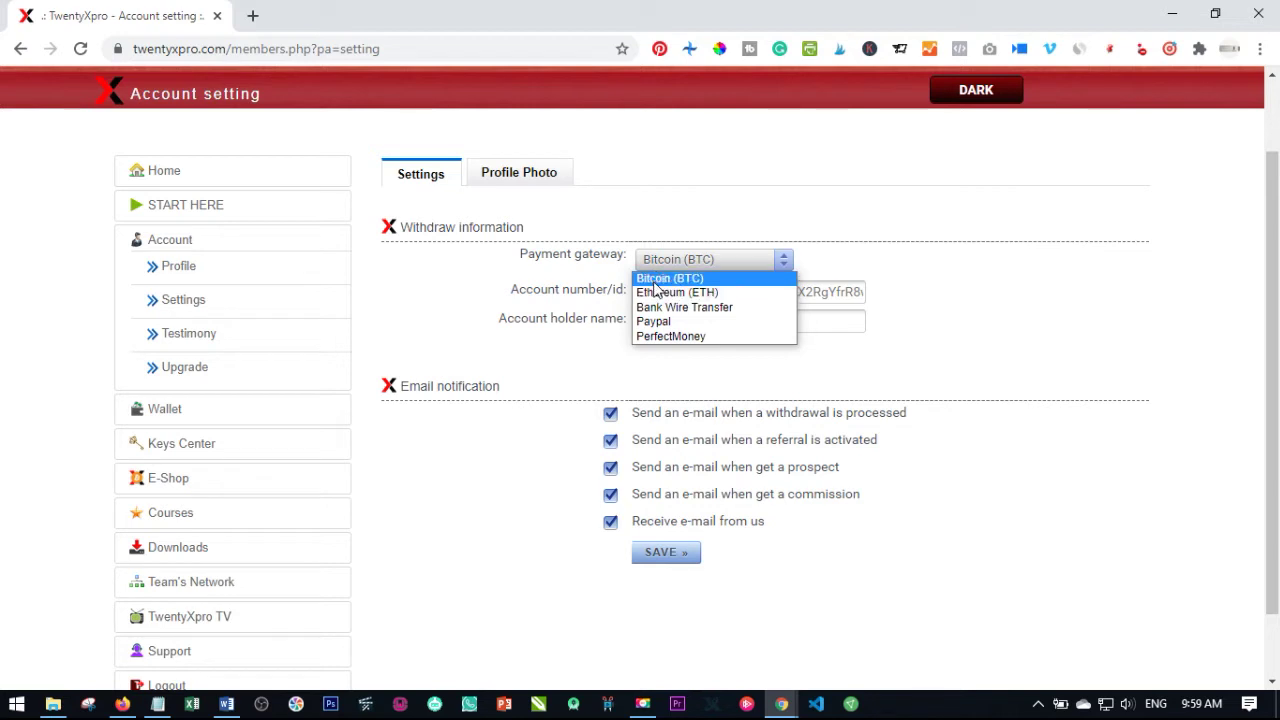
left_click(585, 373)
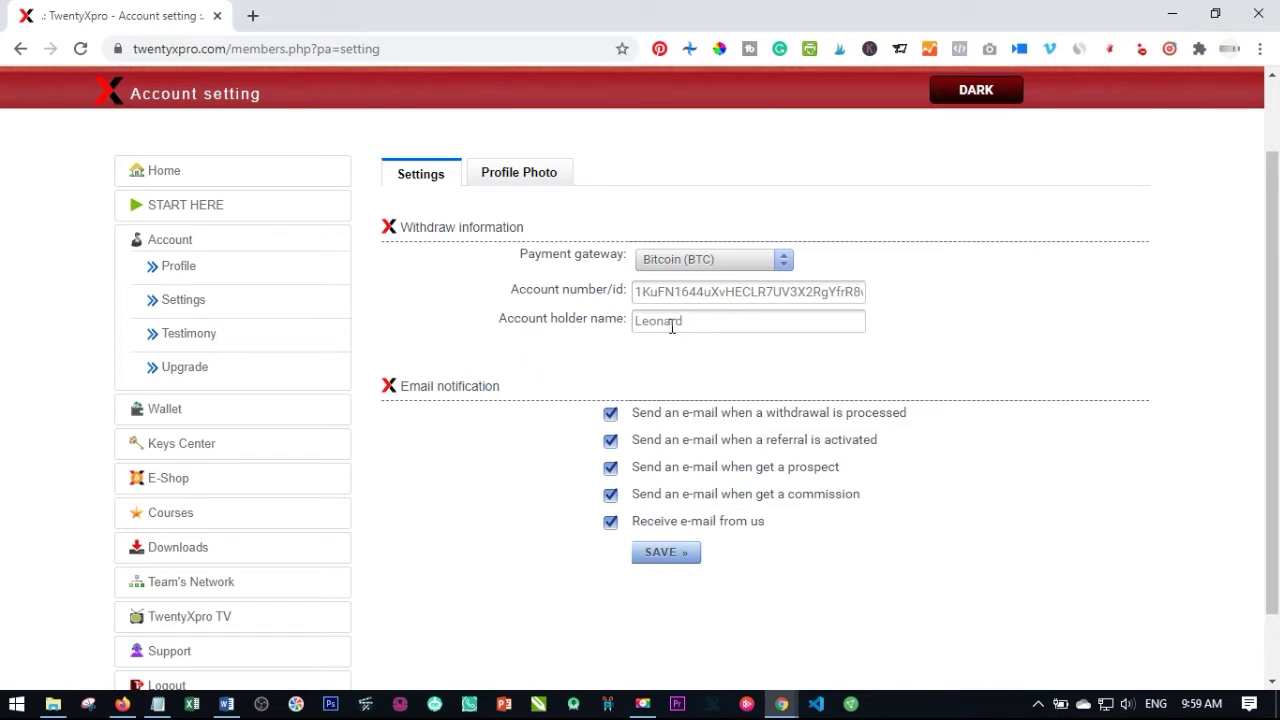
left_click(703, 265)
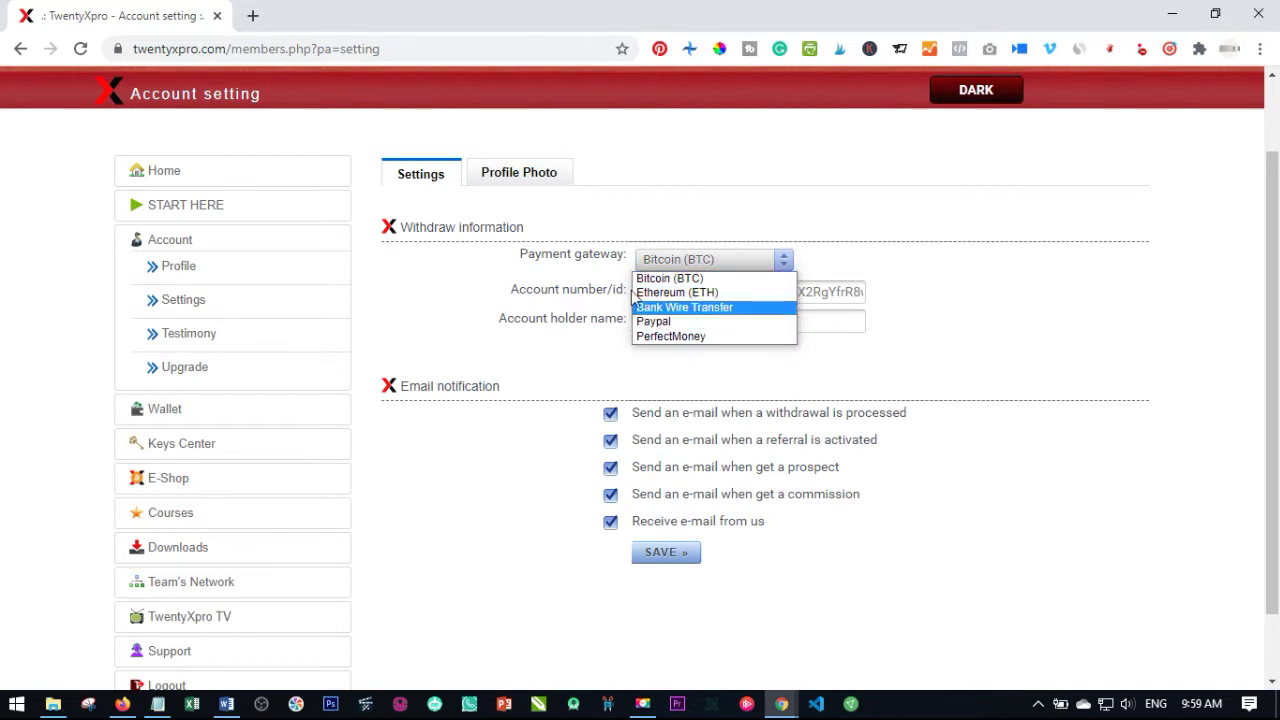
left_click(574, 357)
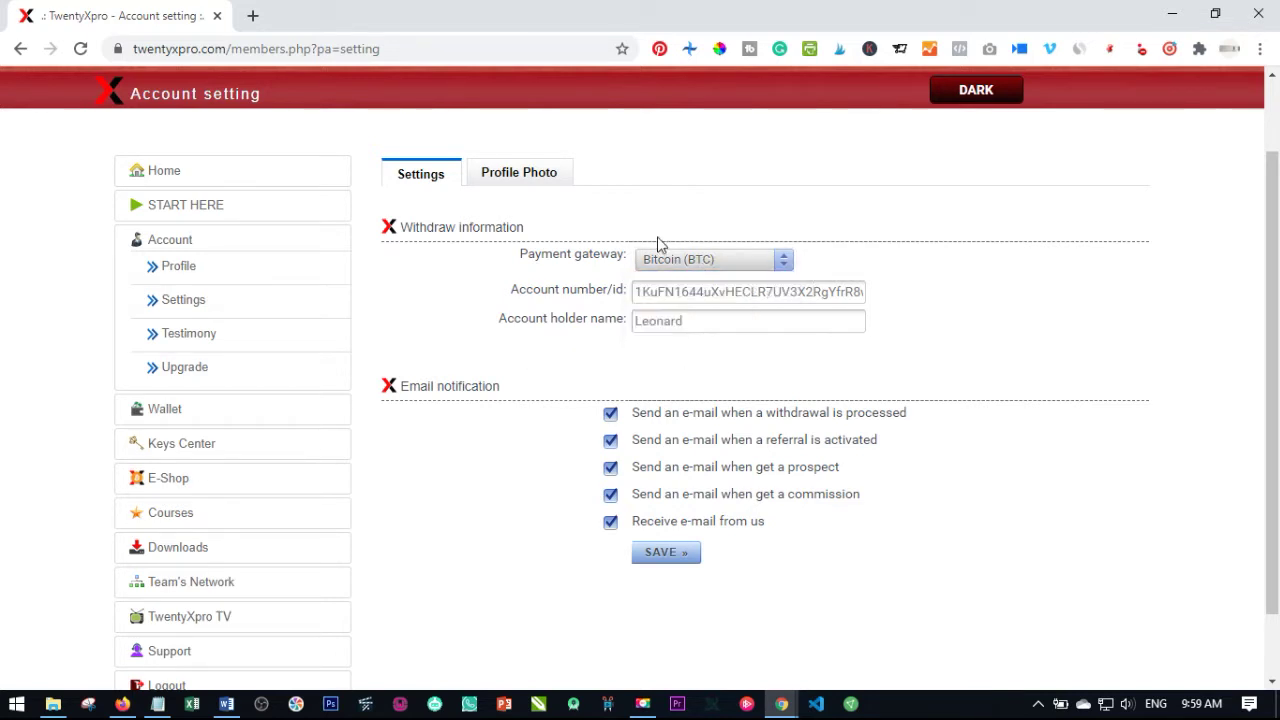
left_click(661, 556)
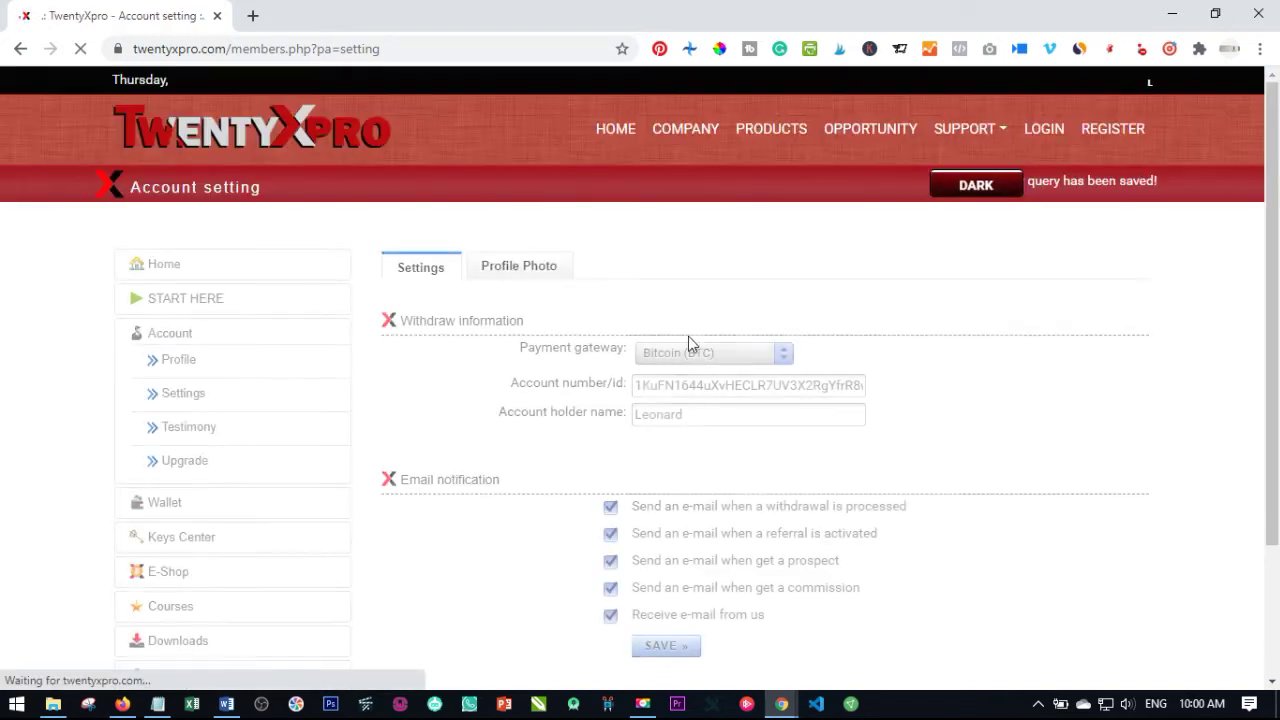
Step: Go to Wallet > Funds to view the €40 balance and the Add funds form
scroll(616, 447, "down", 3)
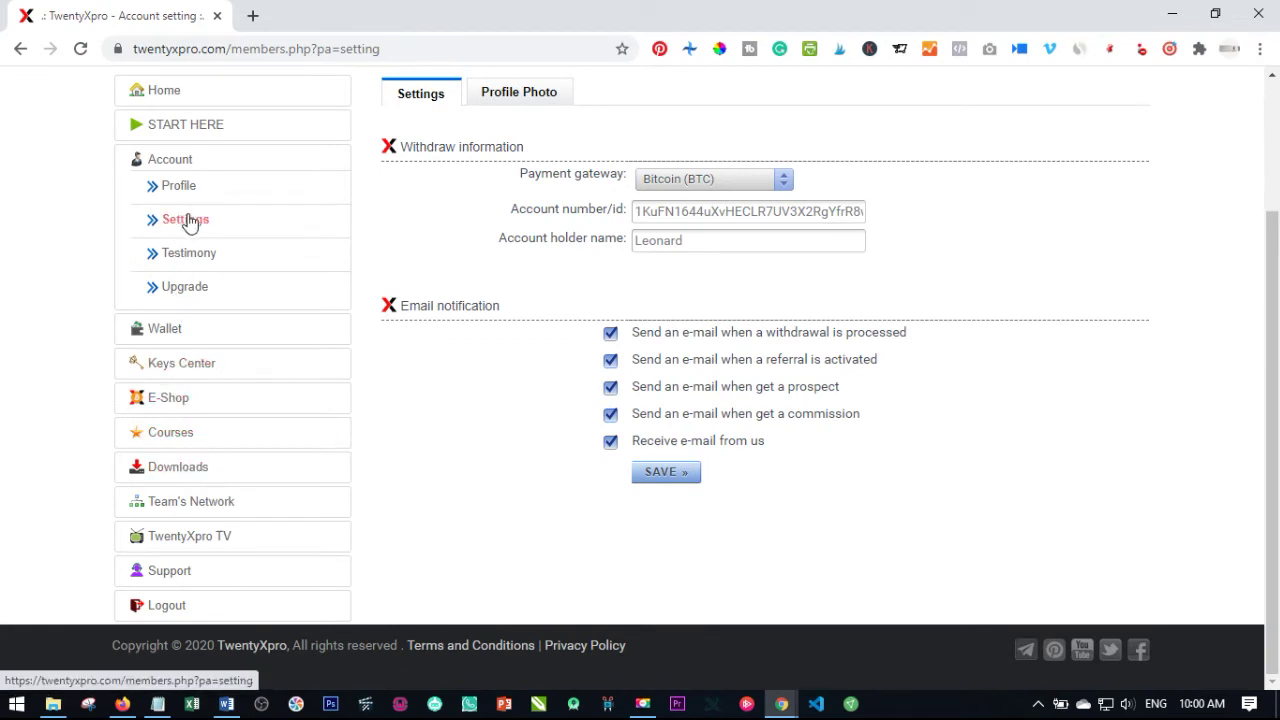
left_click(174, 338)
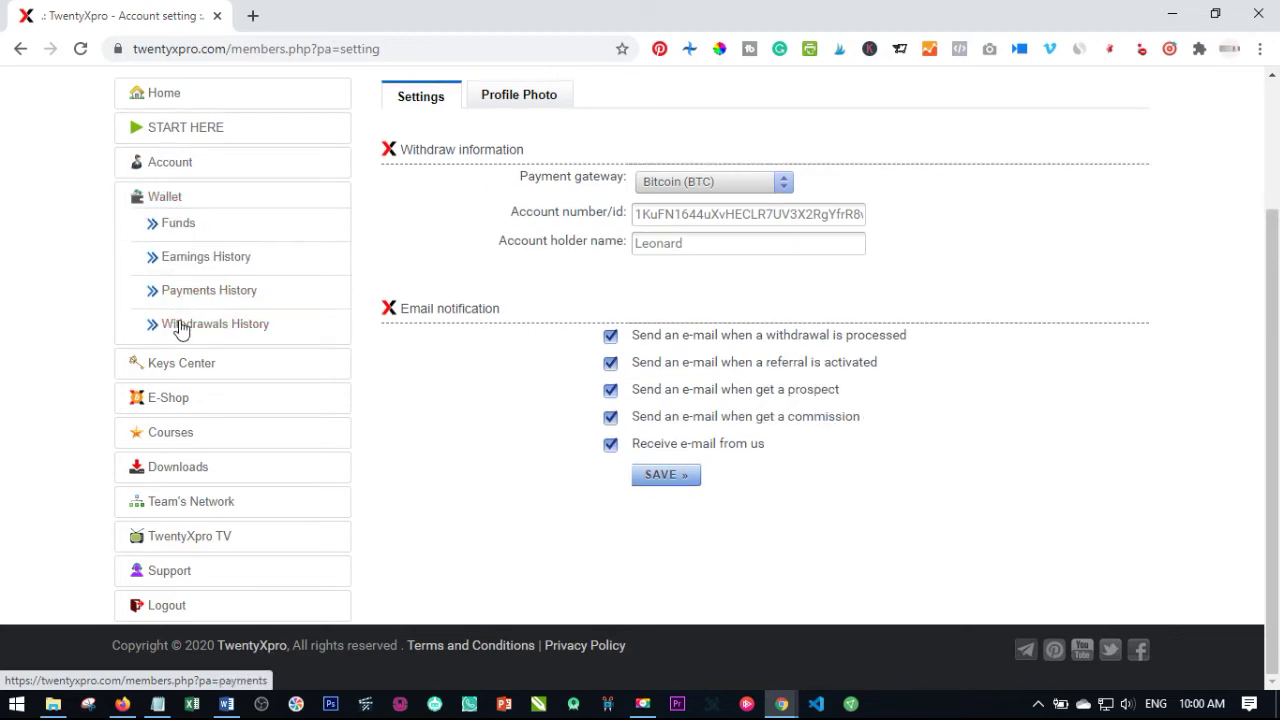
left_click(180, 227)
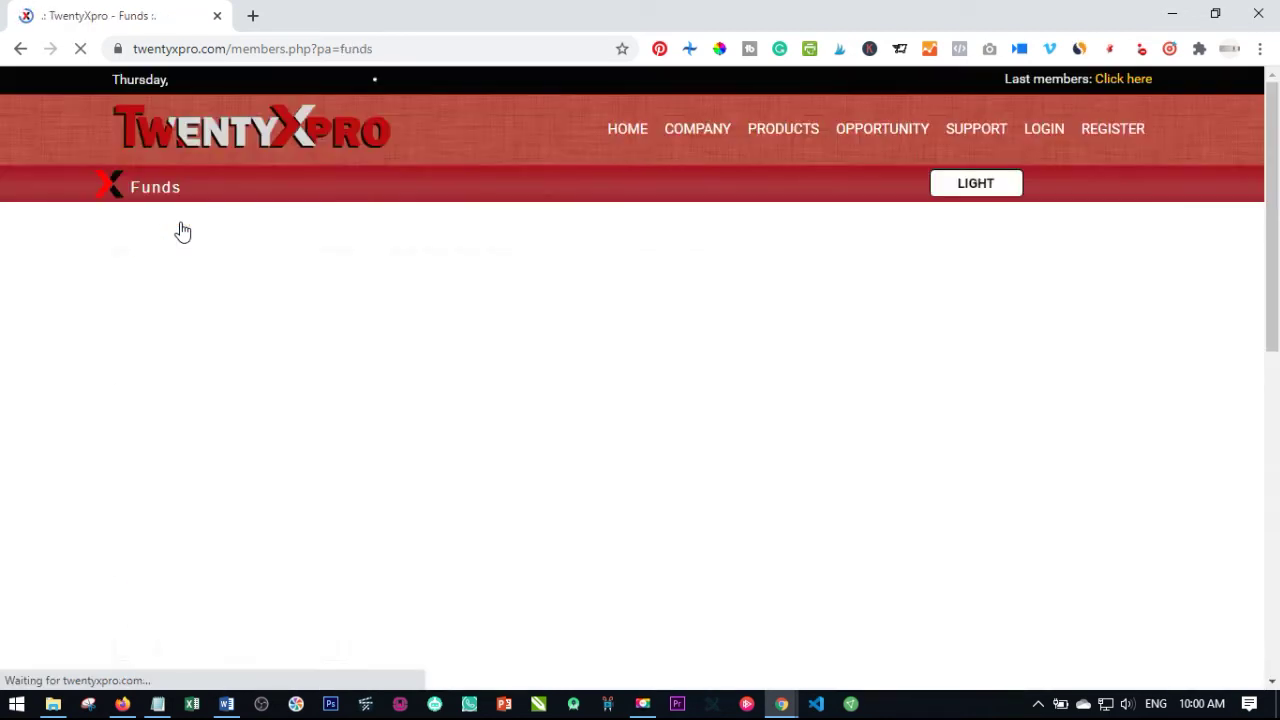
scroll(603, 330, "down", 3)
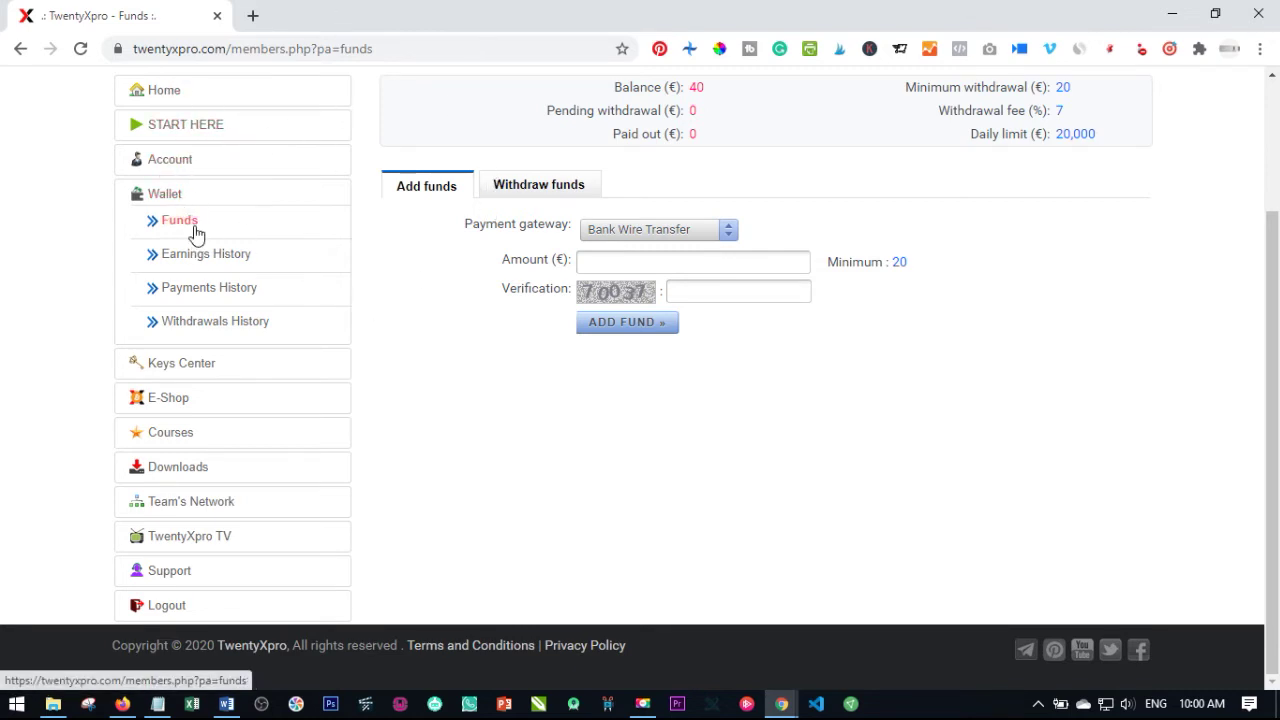
Step: Fill in the Withdraw funds form with a €40 amount and the verification code
left_click(543, 192)
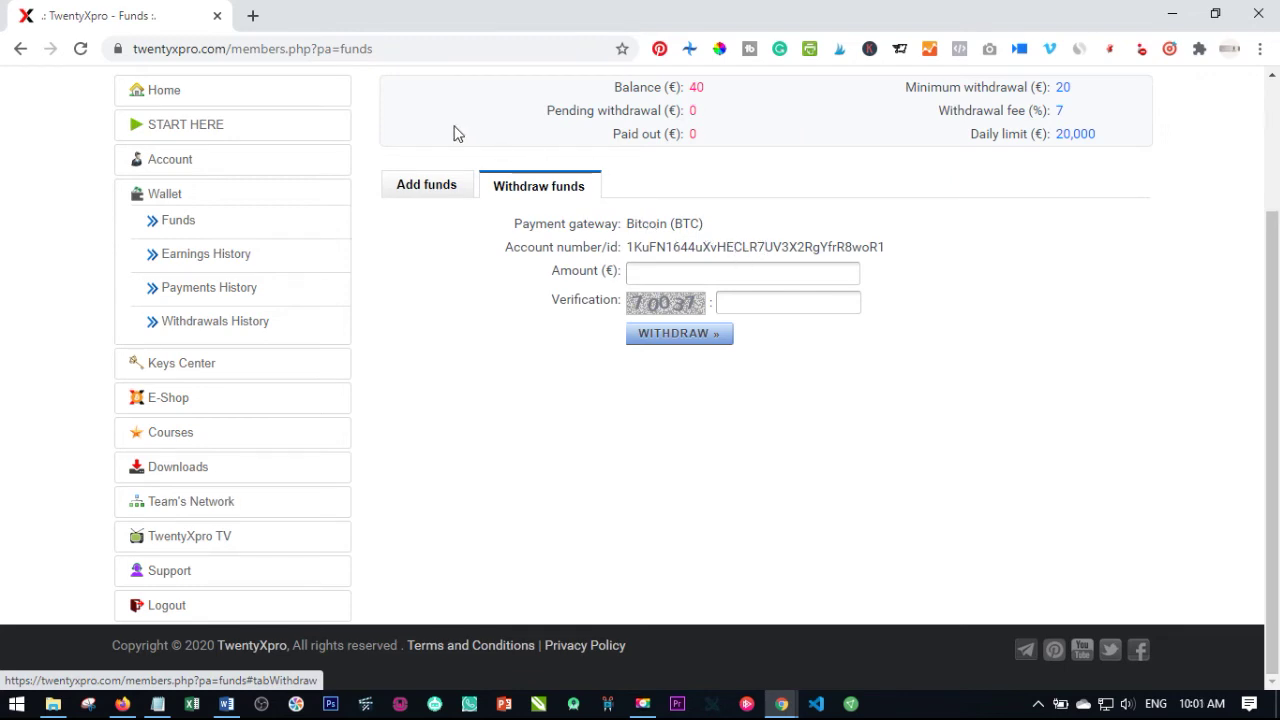
left_click(670, 271)
type("40")
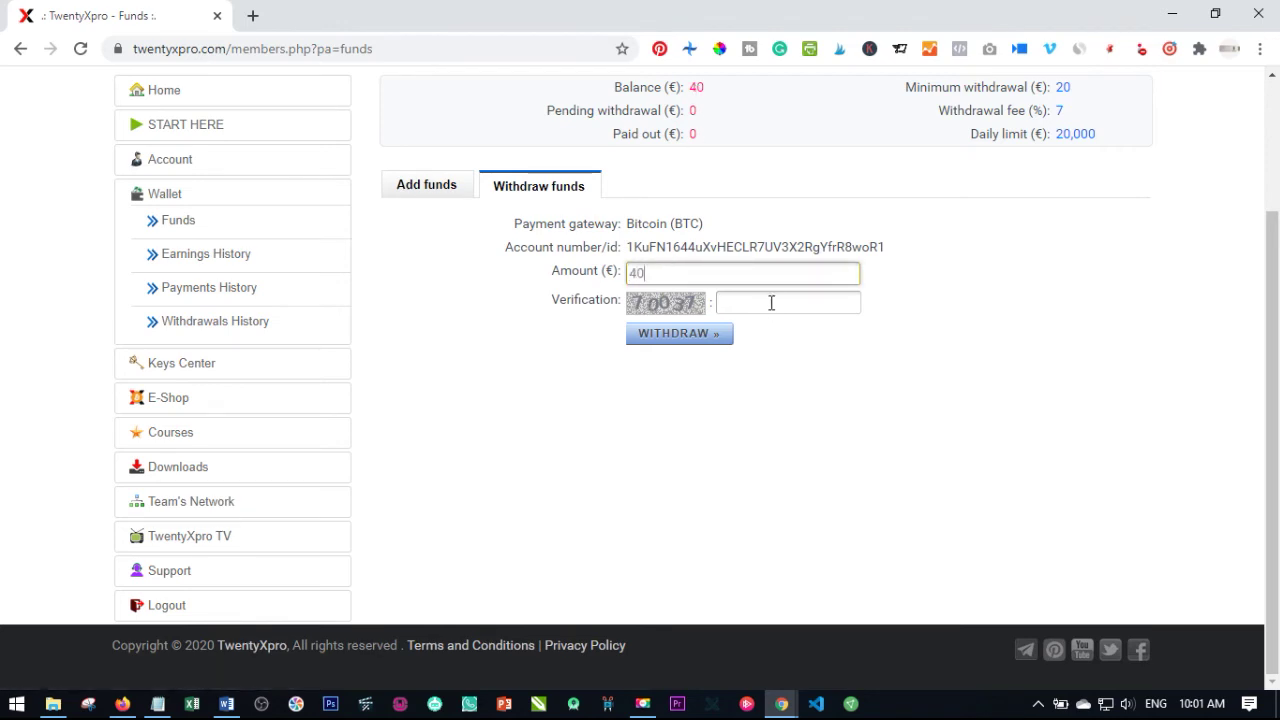
left_click(771, 300)
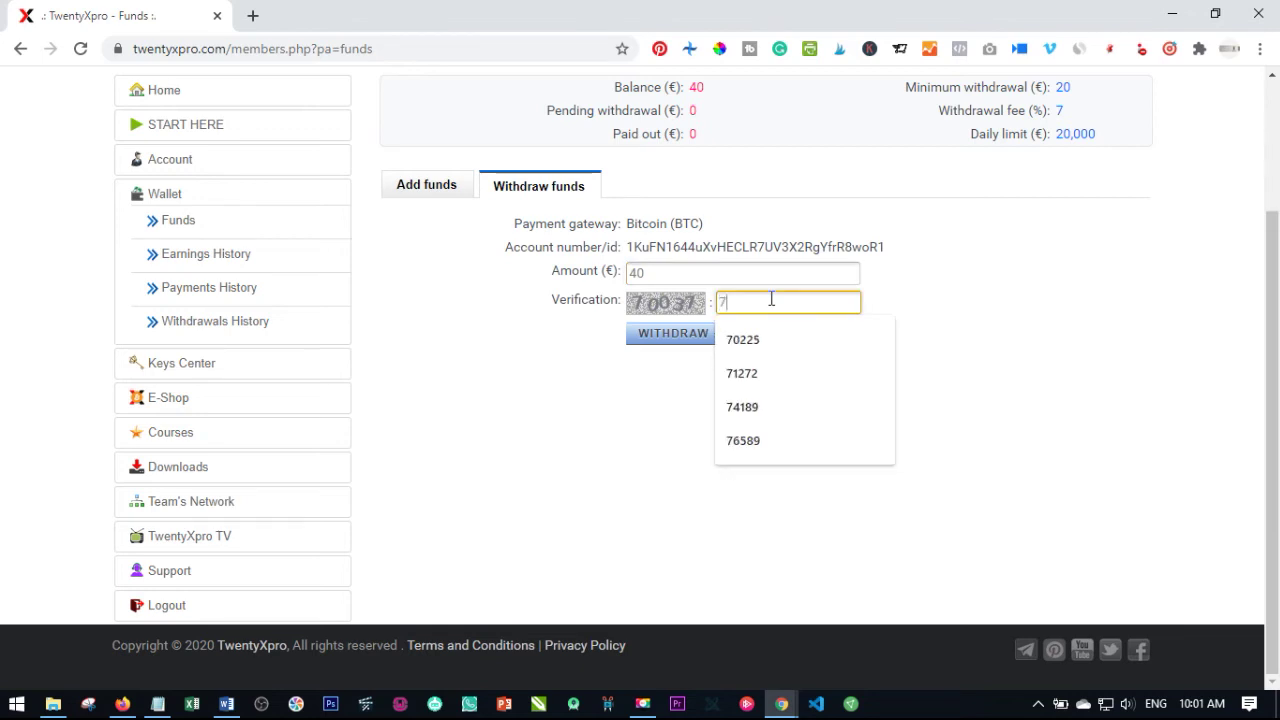
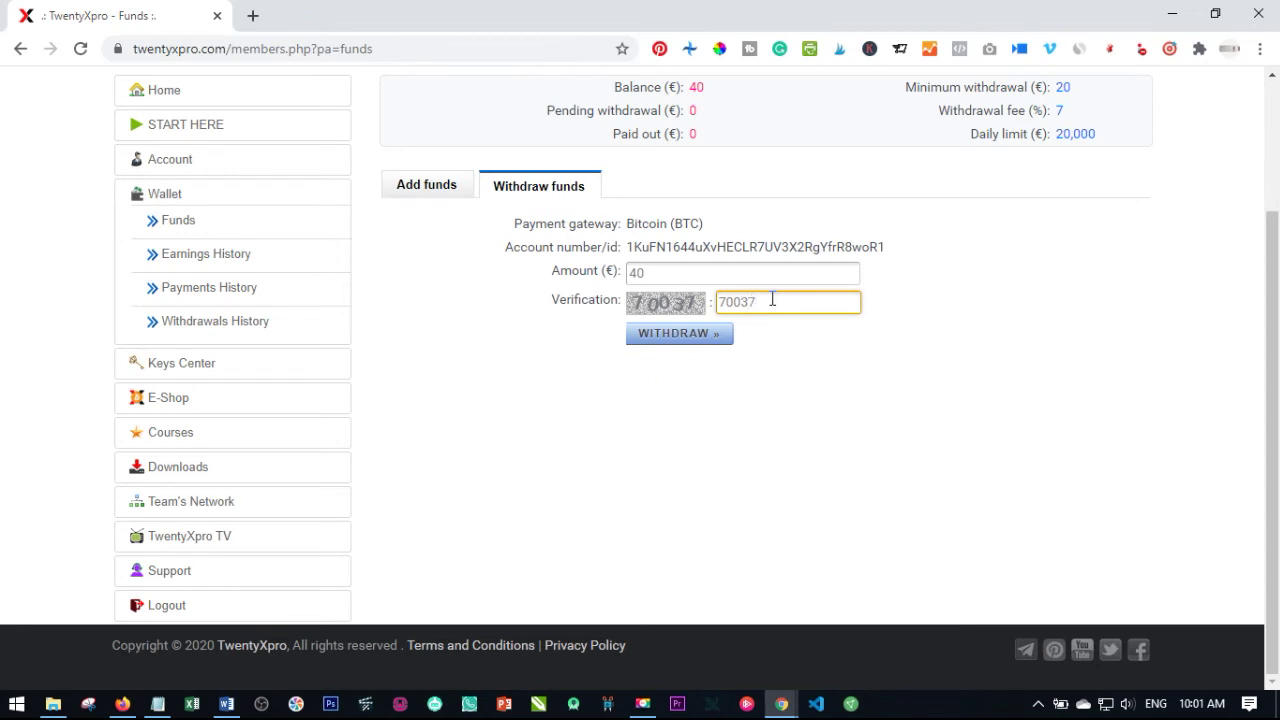
Step: Submit and confirm the €40 Bitcoin withdrawal request
scroll(772, 300, "up", 1)
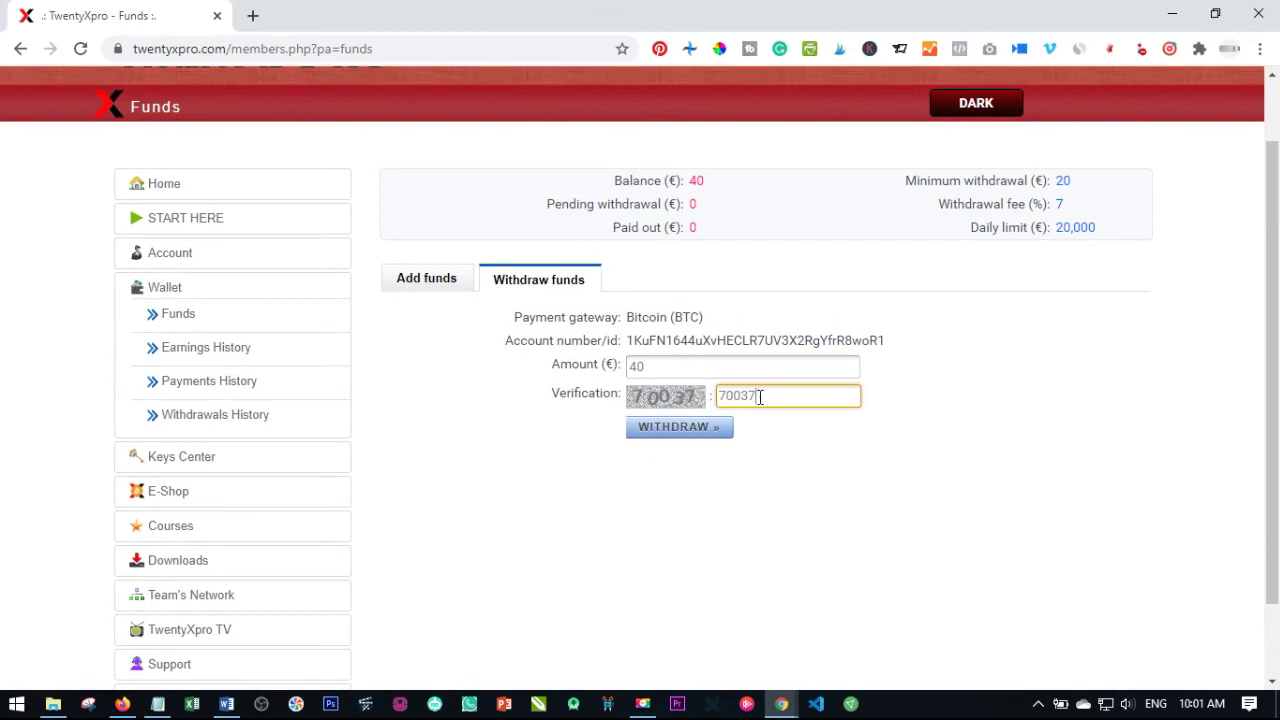
left_click(677, 436)
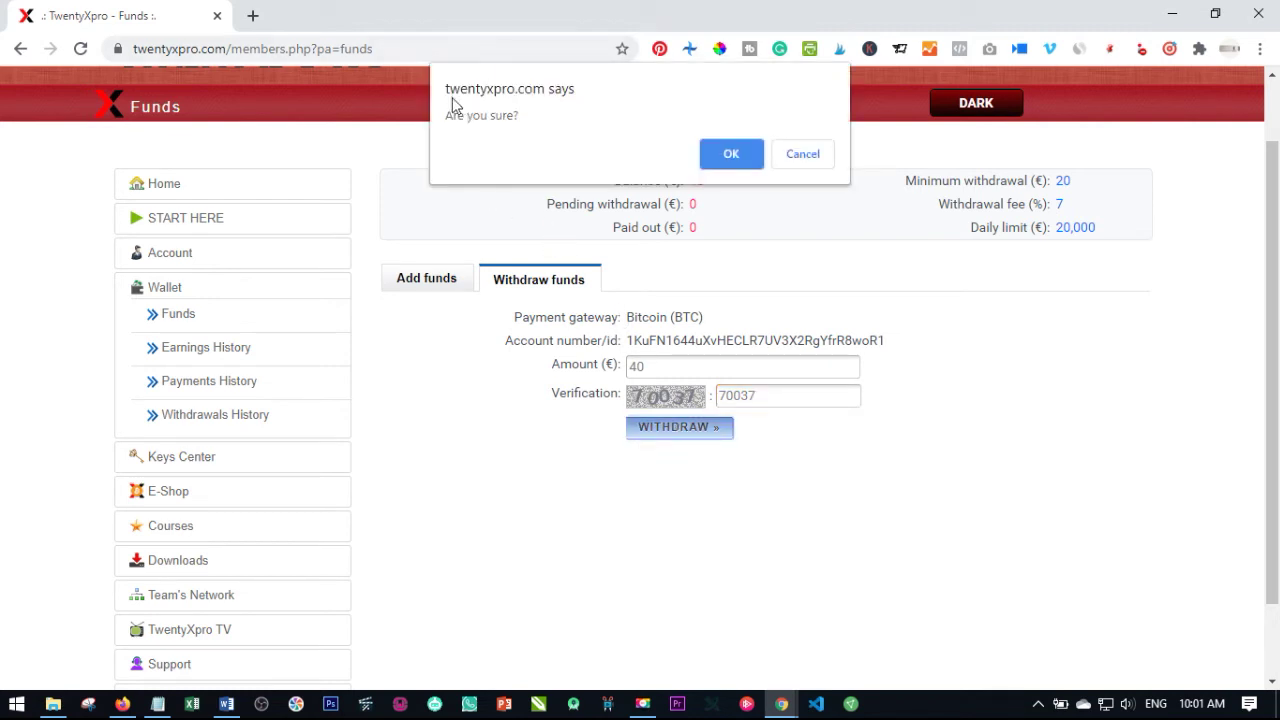
left_click(730, 155)
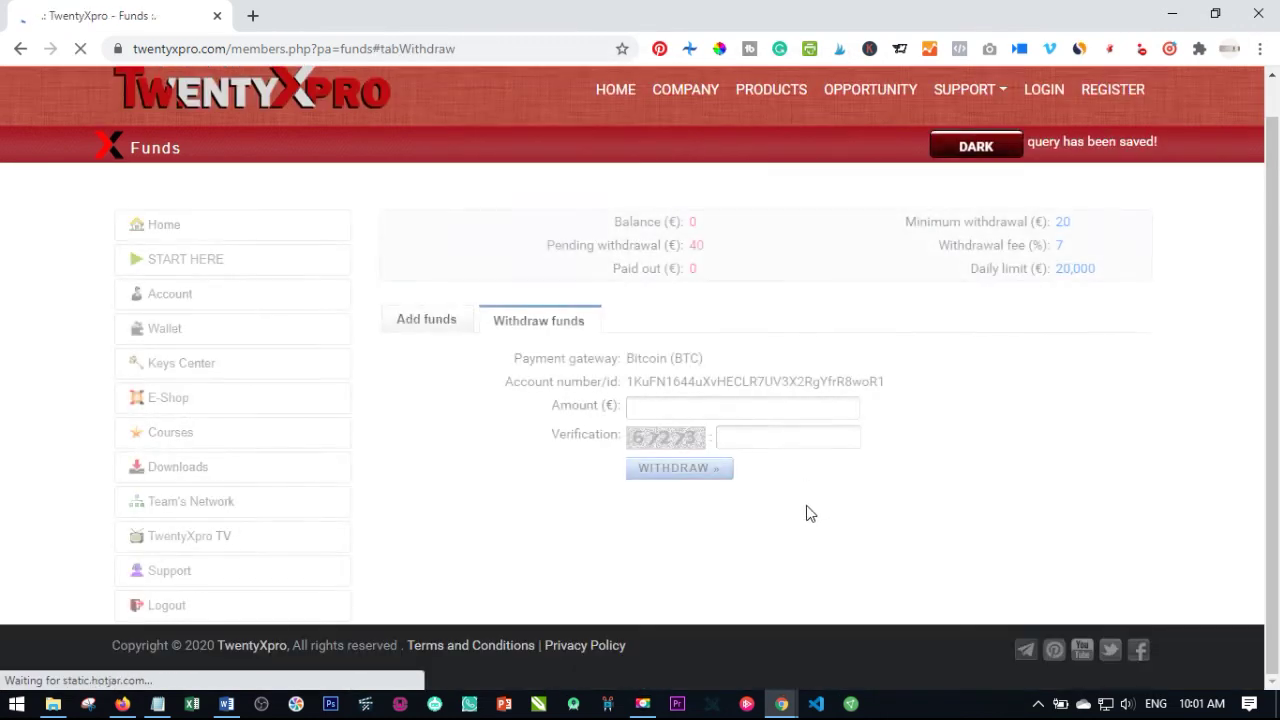